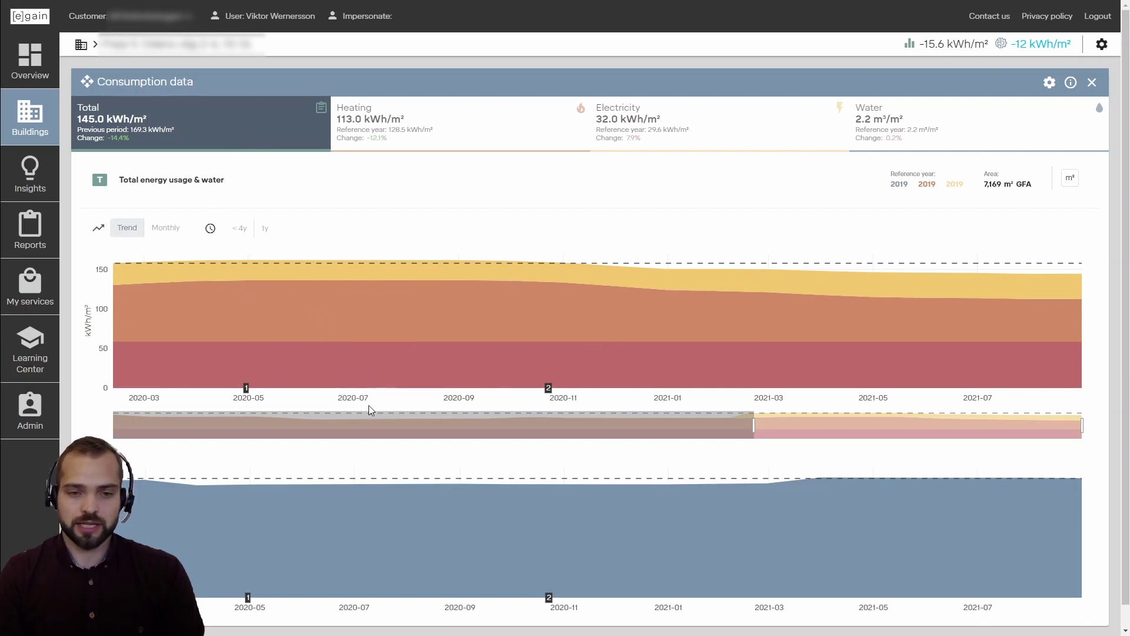
# Inspect the numbered action markers along the total energy usage trend chart
pyautogui.moveTo(357, 479)
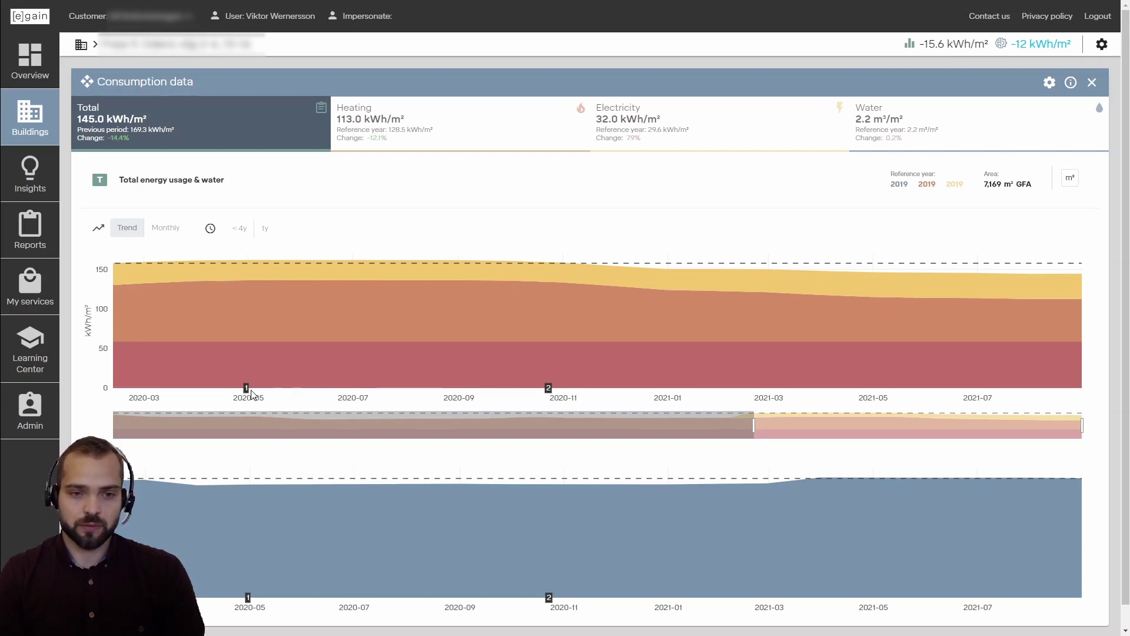
pyautogui.moveTo(549, 392)
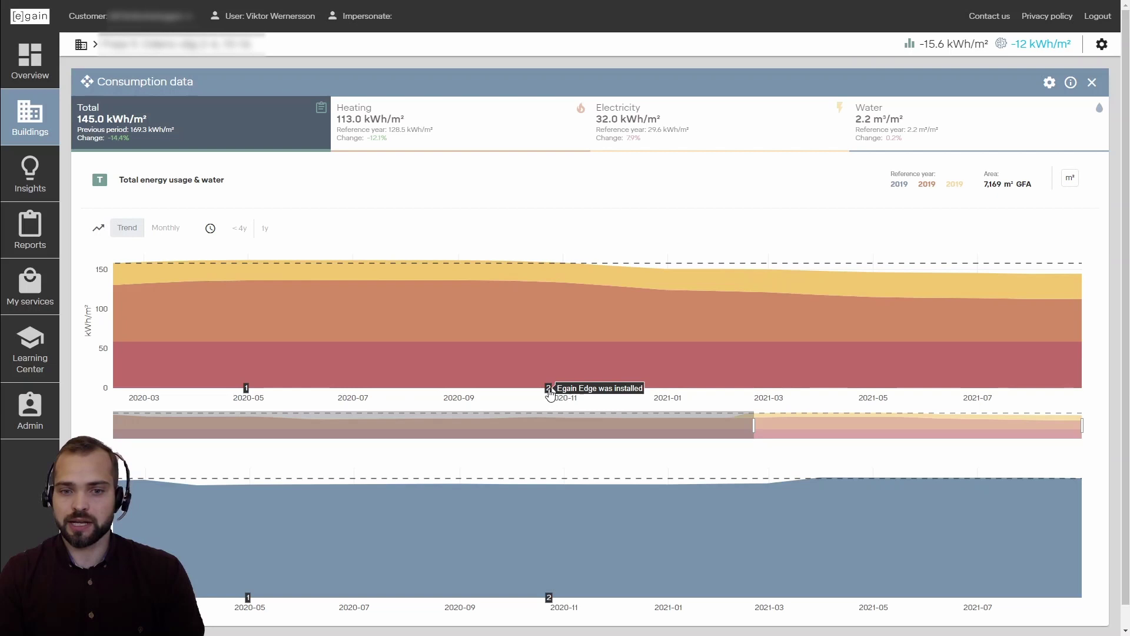
pyautogui.moveTo(876, 370)
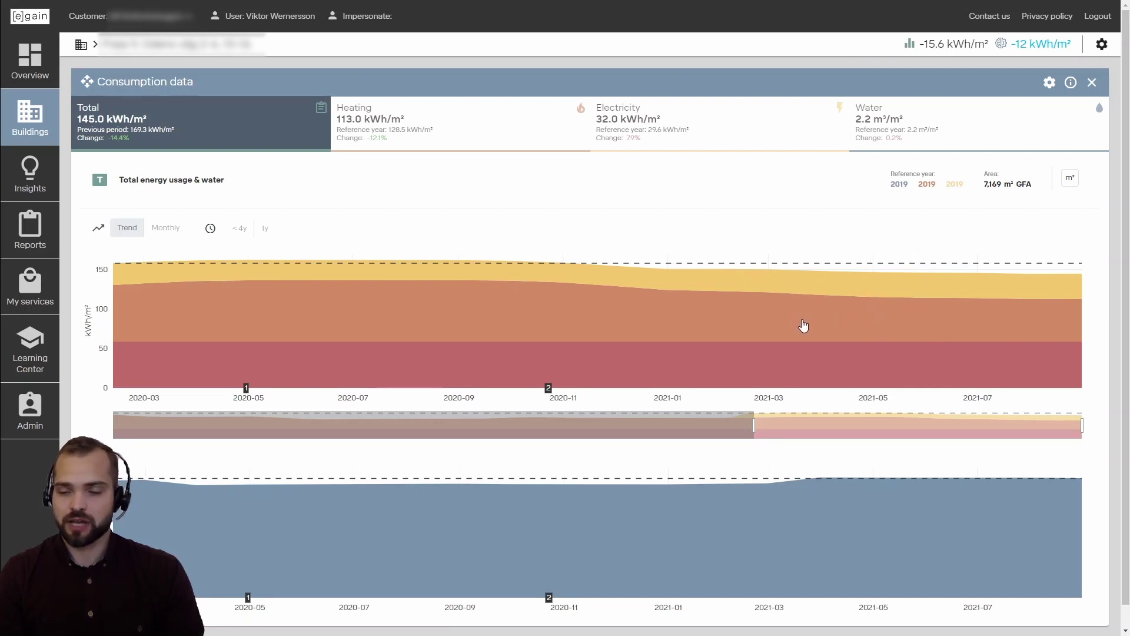
pyautogui.moveTo(923, 286)
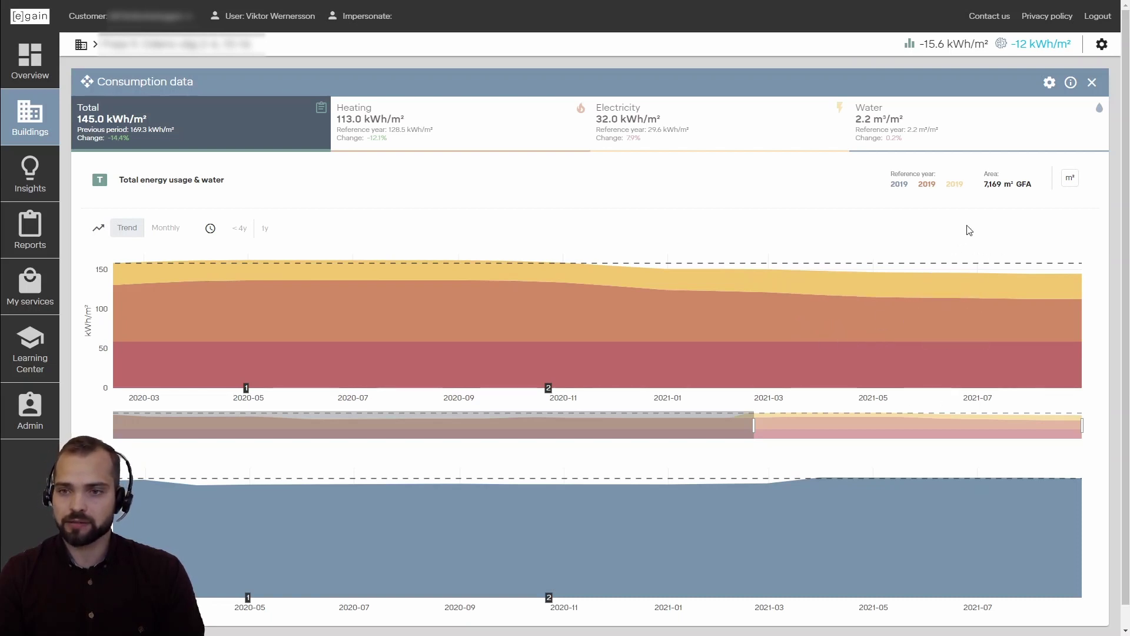
# Open the building actions list and start adding another action, leaving it unsaved
pyautogui.click(1048, 86)
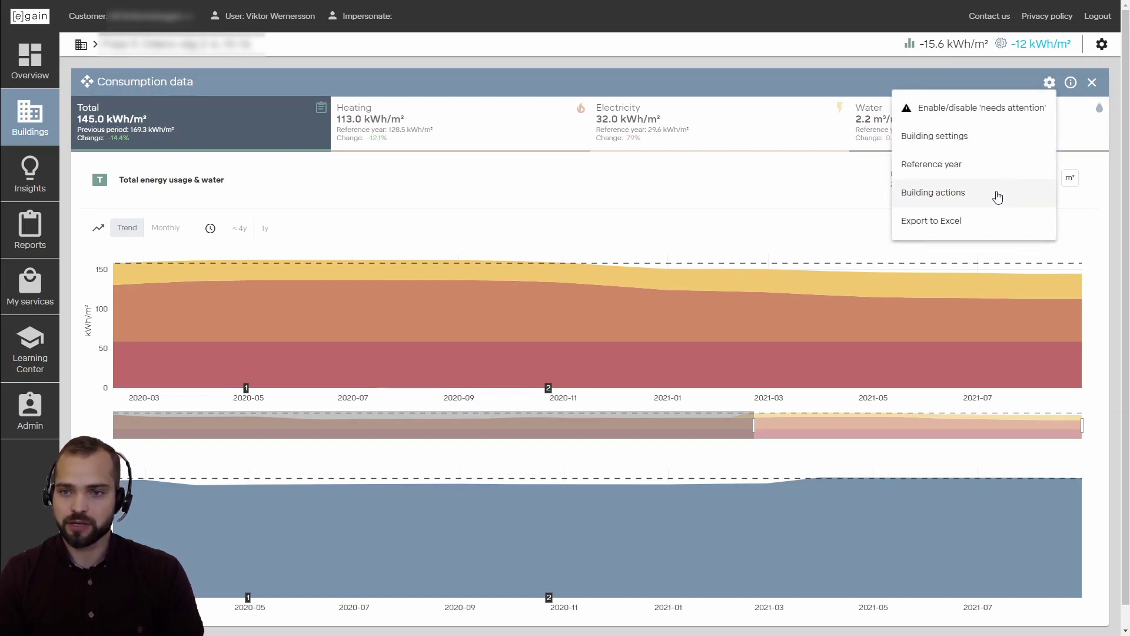
pyautogui.click(979, 194)
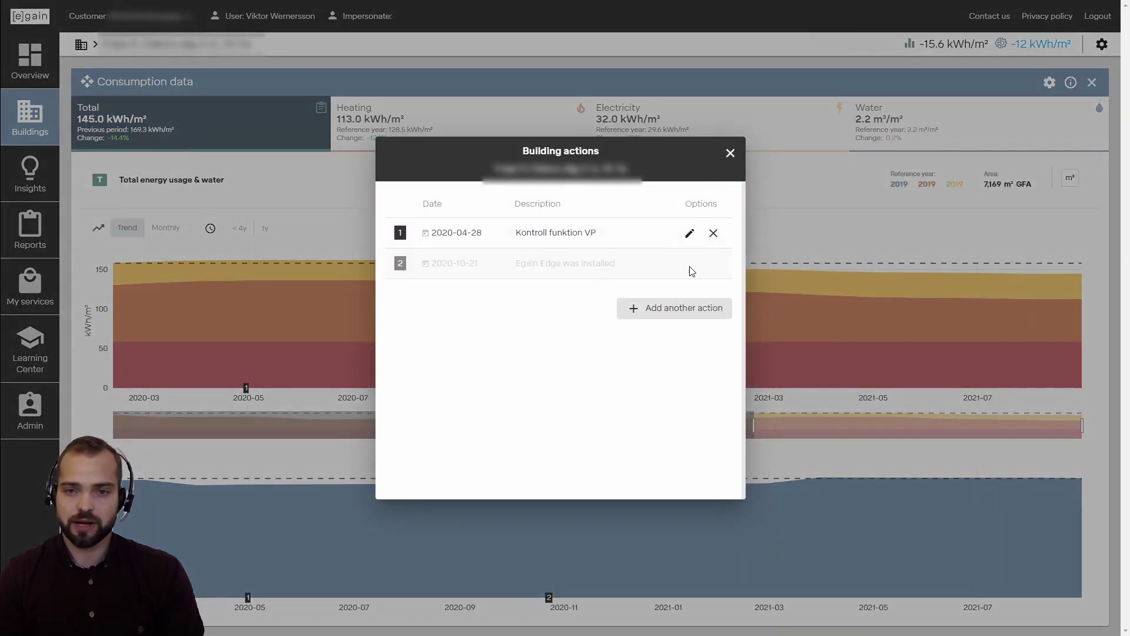
pyautogui.click(674, 311)
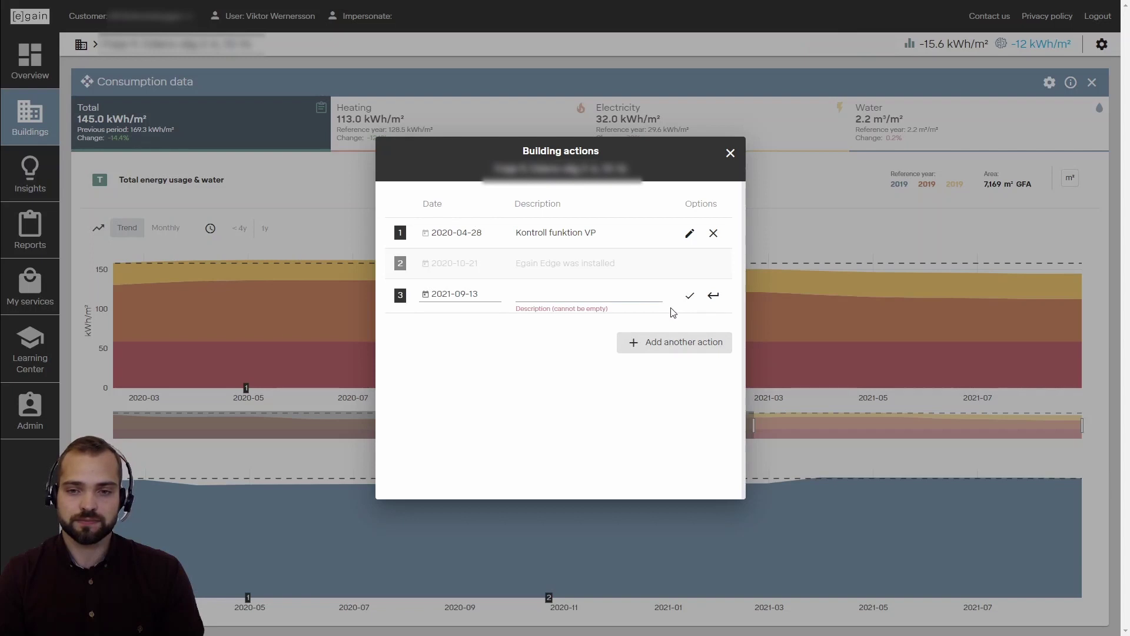
pyautogui.click(783, 241)
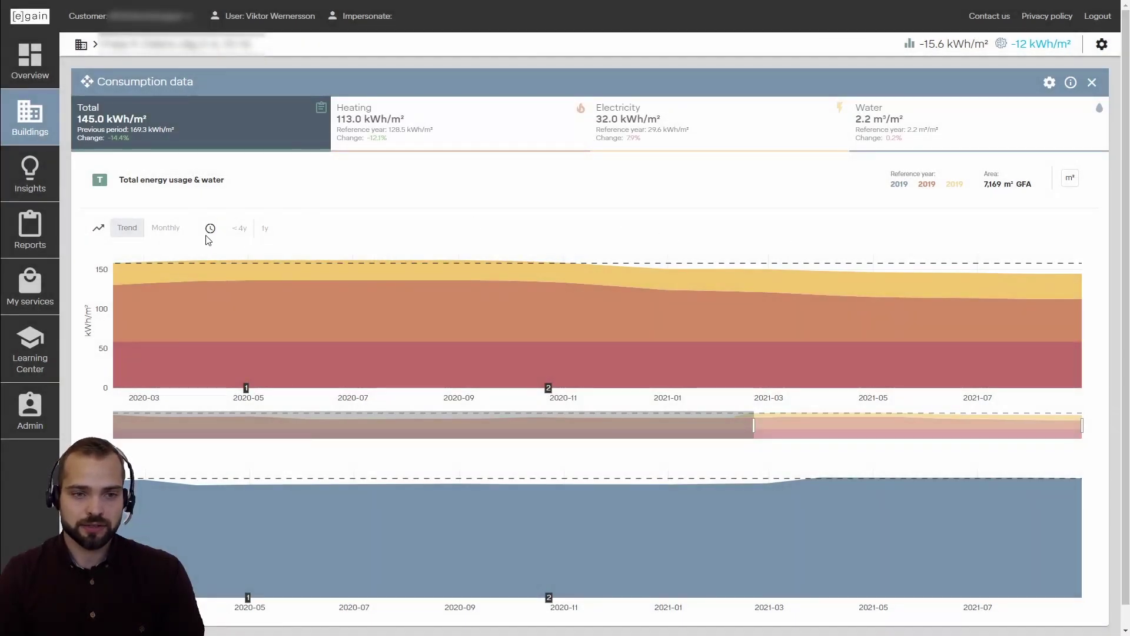
# Show the heating consumption by month and inspect the February bars for 2019 and 2020
pyautogui.moveTo(140, 303)
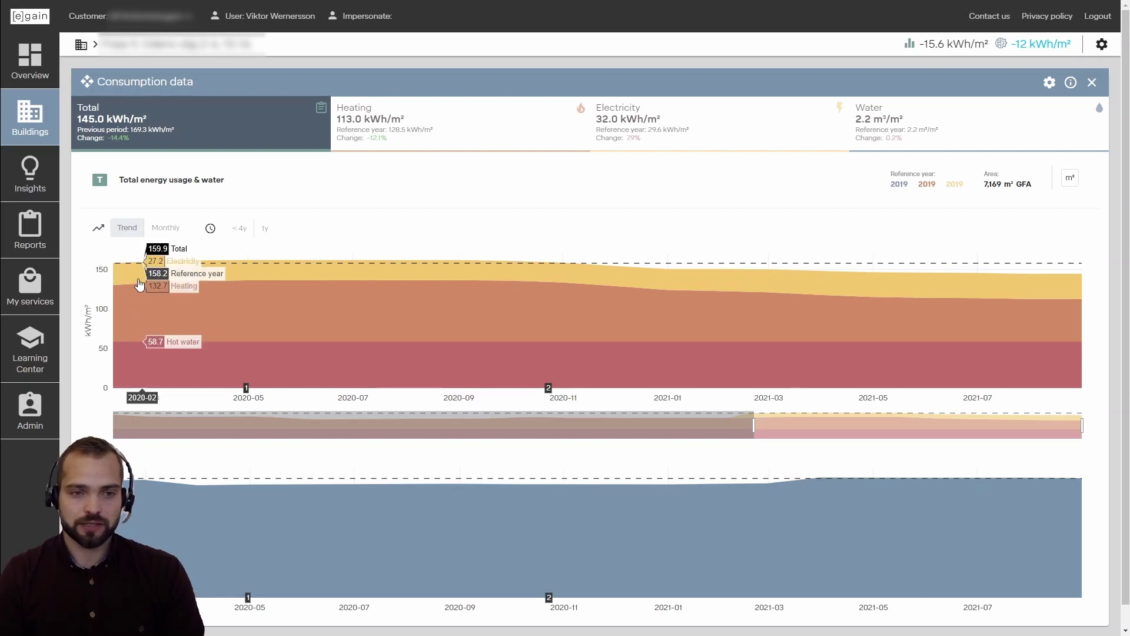
pyautogui.click(158, 231)
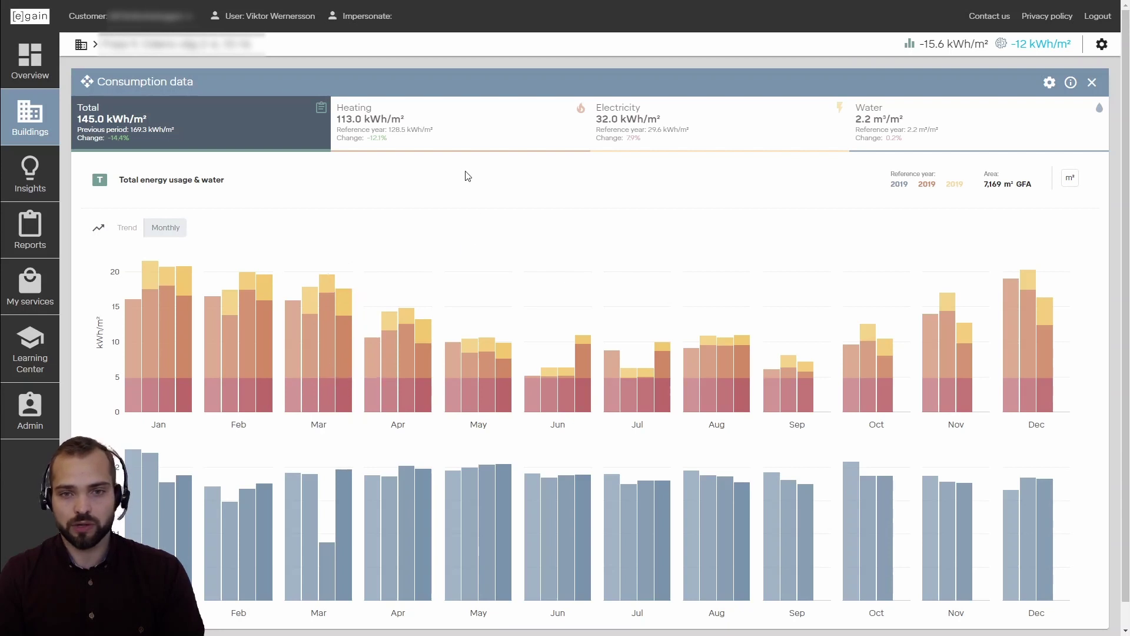
pyautogui.click(451, 143)
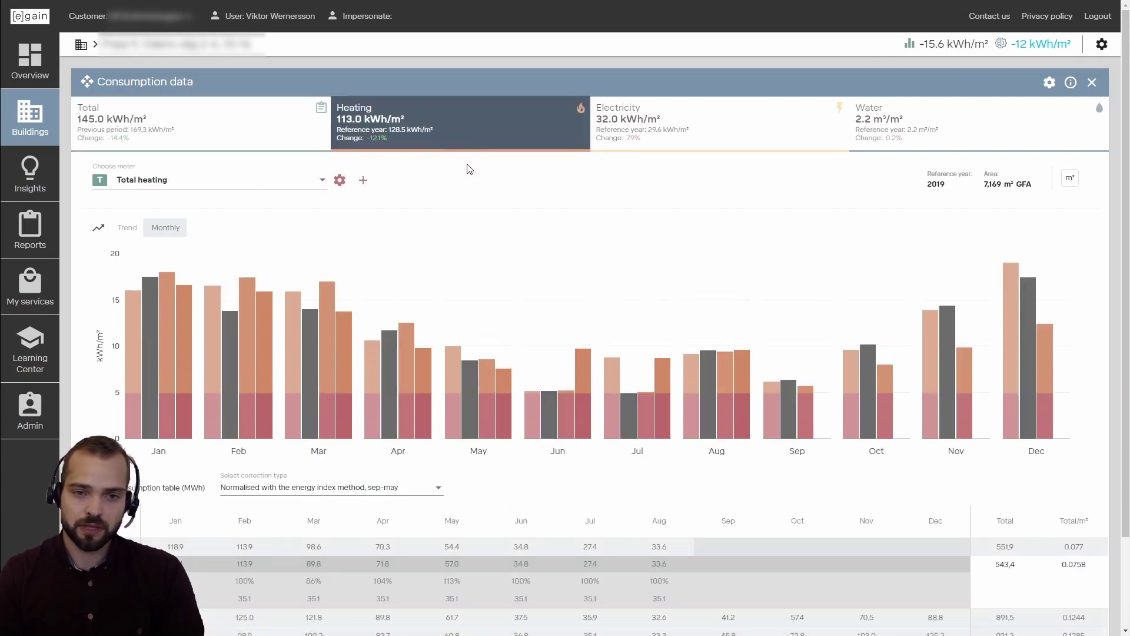
pyautogui.moveTo(303, 319)
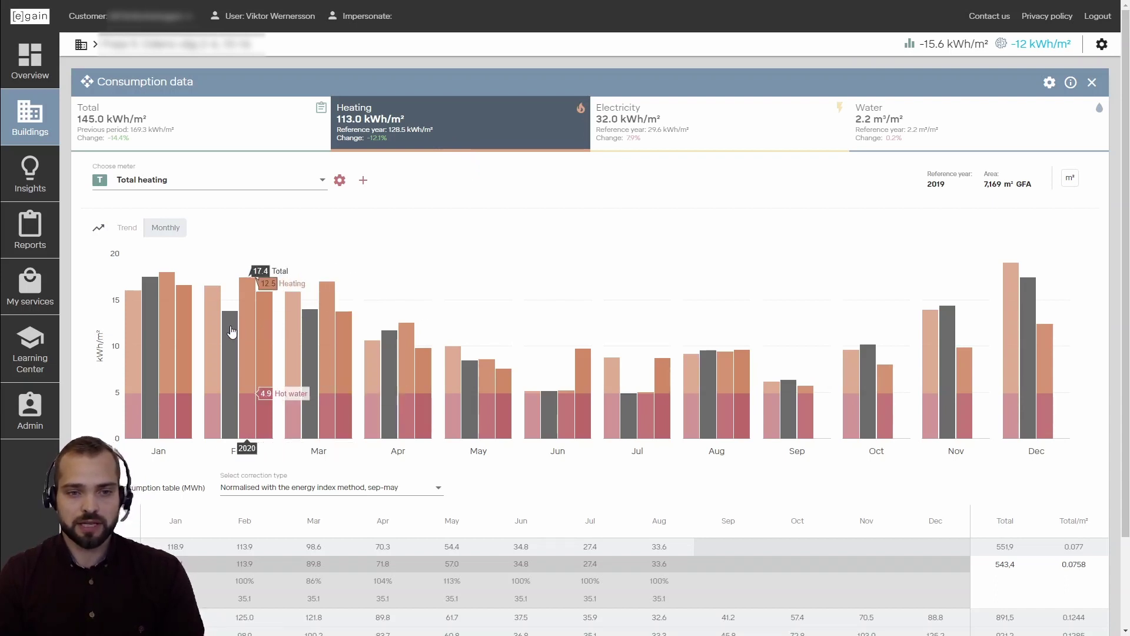
pyautogui.moveTo(230, 333)
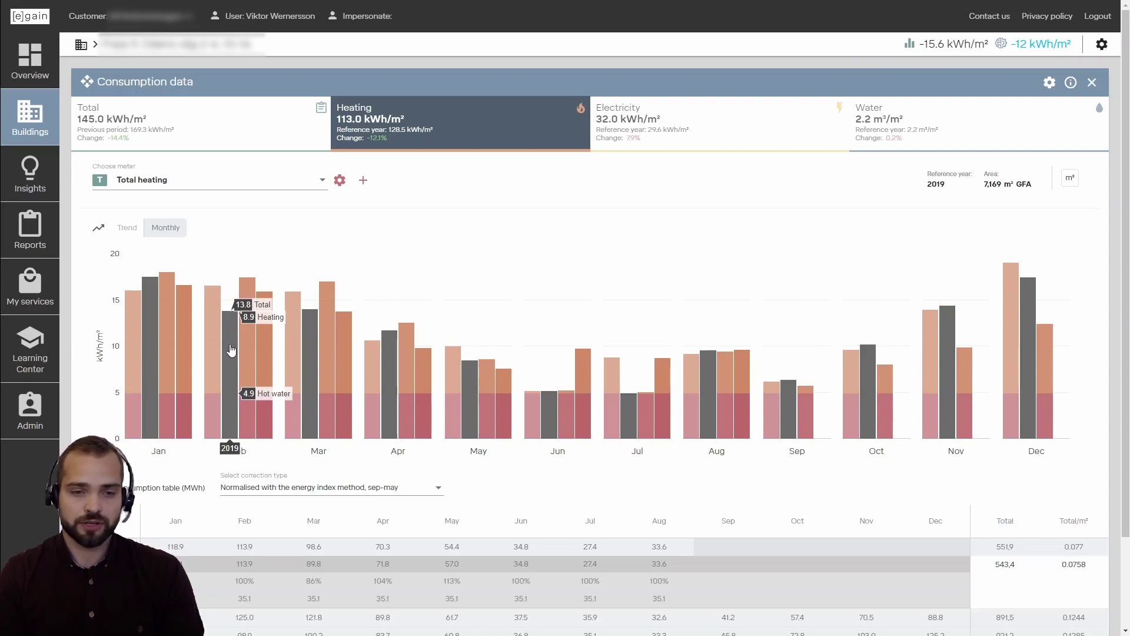
# Return the heating chart to the trend view and narrow its time range to start in about spring 2019
pyautogui.click(127, 228)
pyautogui.moveTo(135, 291)
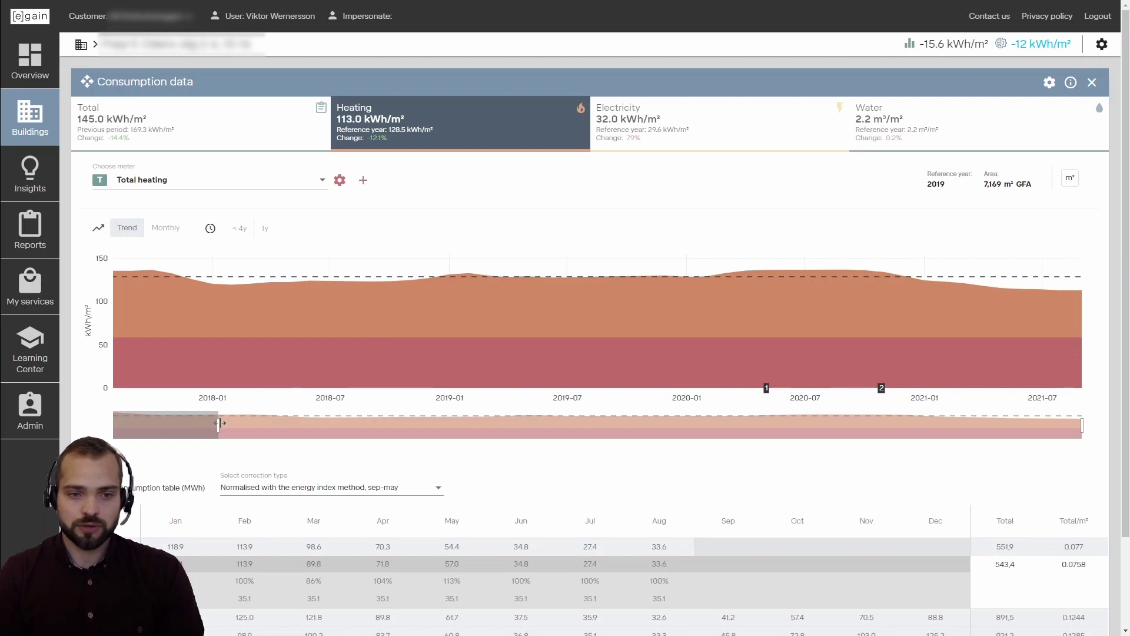
pyautogui.moveTo(220, 423); pyautogui.dragTo(556, 425)
pyautogui.moveTo(756, 431); pyautogui.dragTo(784, 422)
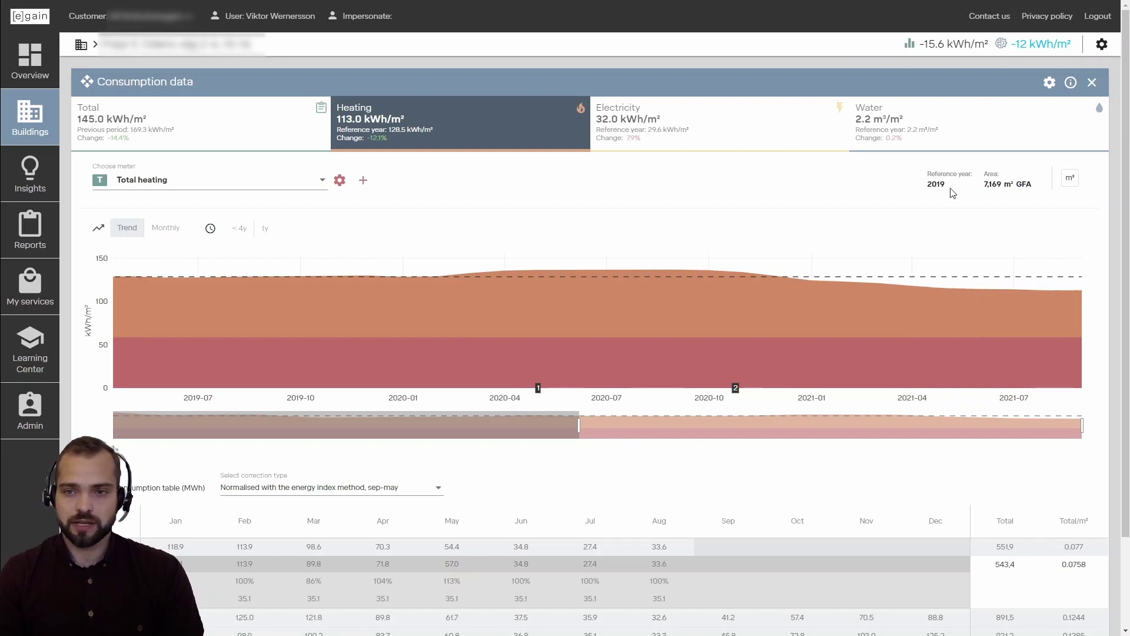
# Highlight the heating reference year and compare the consumption shown as totals with the consumption per m²
pyautogui.moveTo(935, 187); pyautogui.dragTo(927, 193)
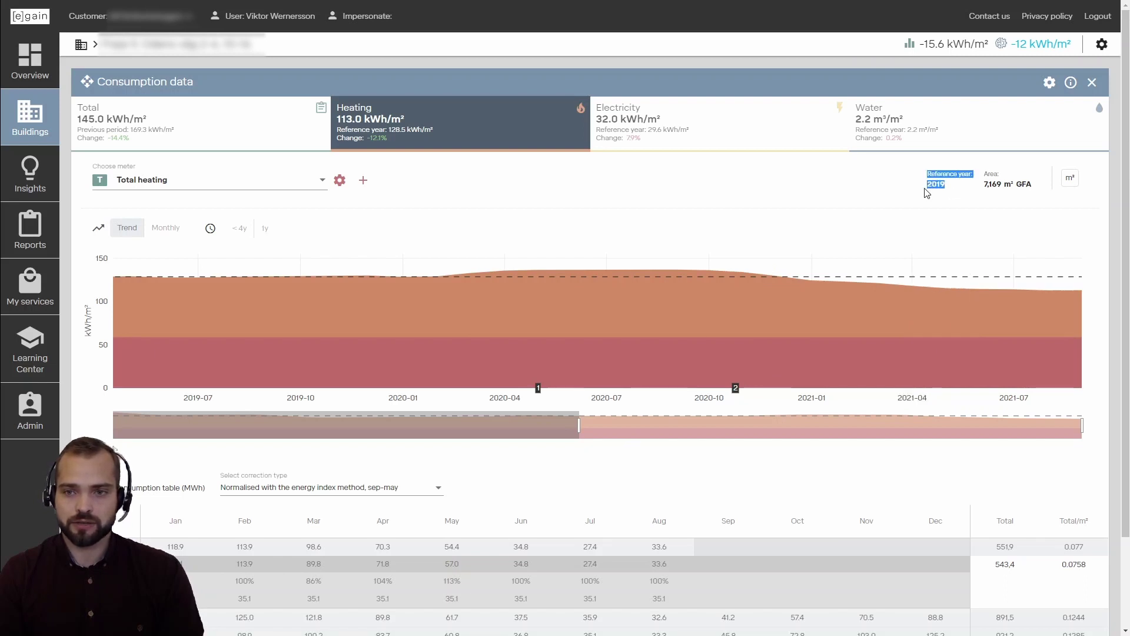
pyautogui.click(999, 189)
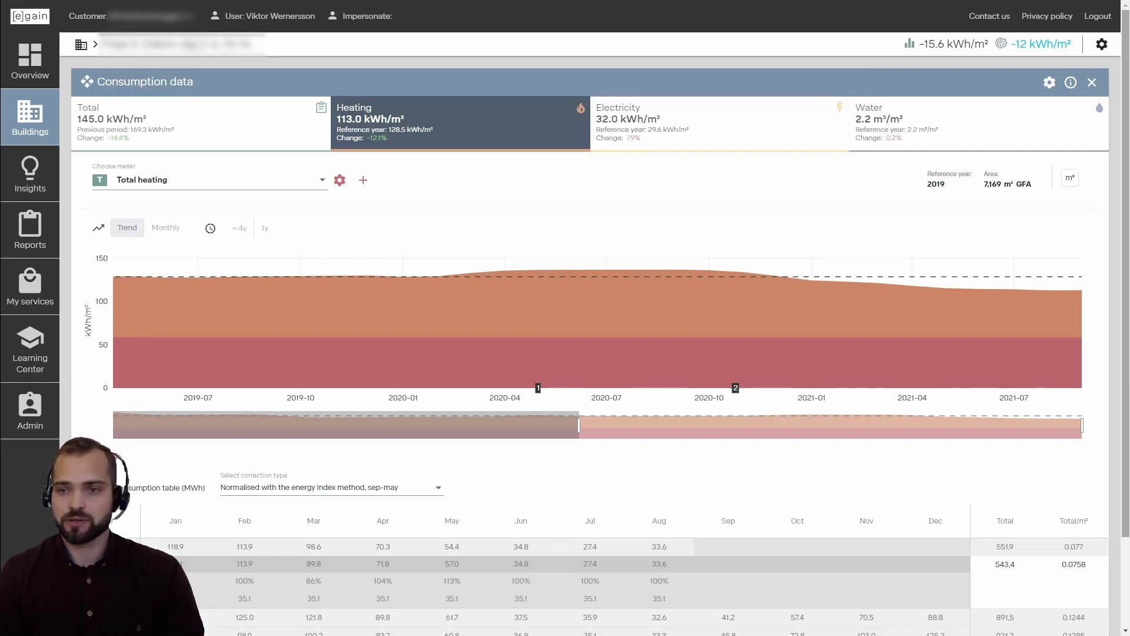
pyautogui.click(1070, 179)
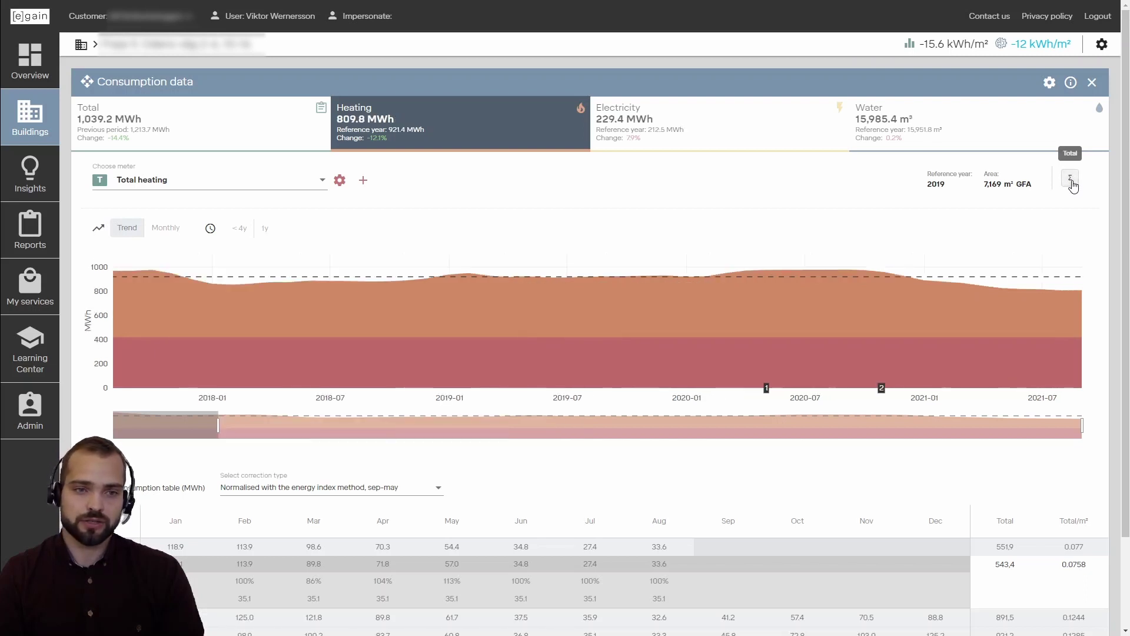
pyautogui.click(1070, 180)
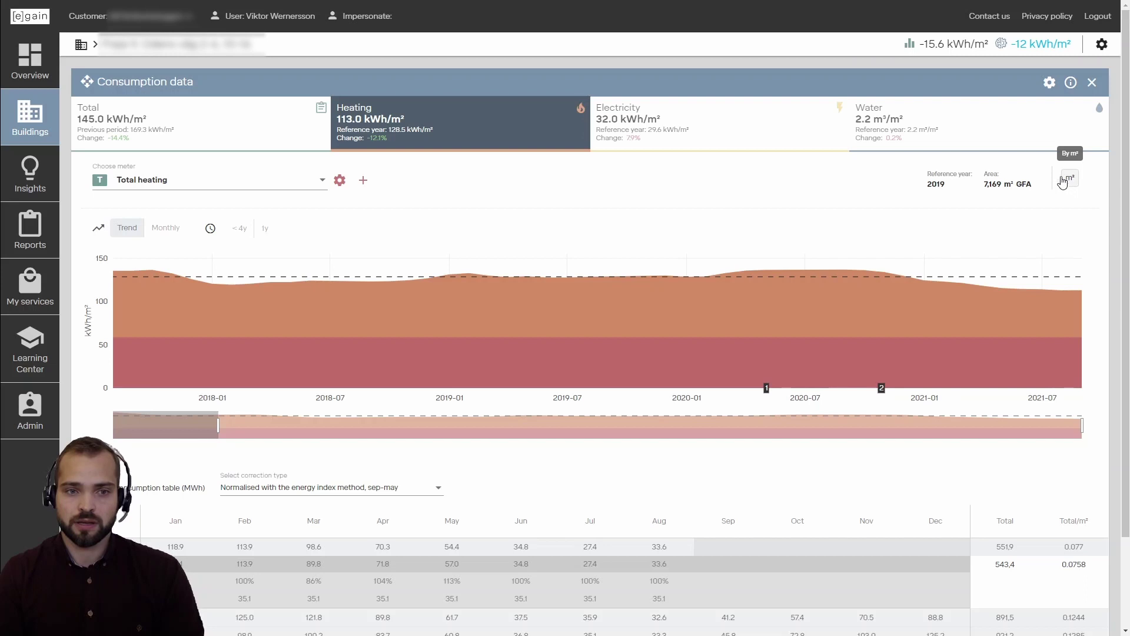
# Show the water consumption and review its available meters and the calculation settings of the Total cold water meter
pyautogui.click(973, 138)
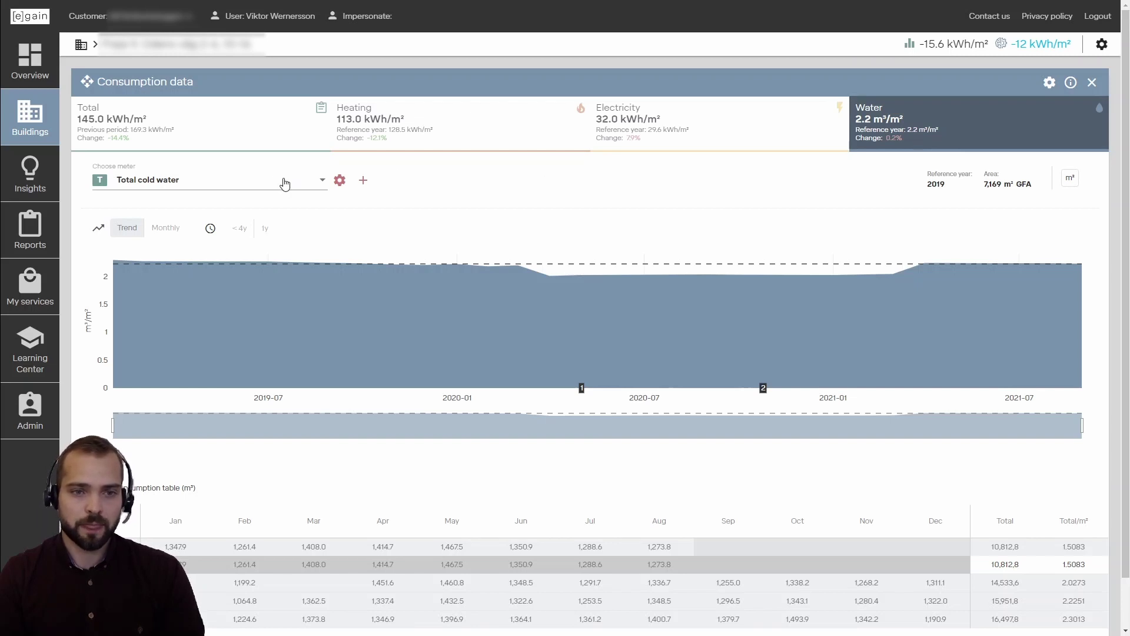
pyautogui.click(197, 182)
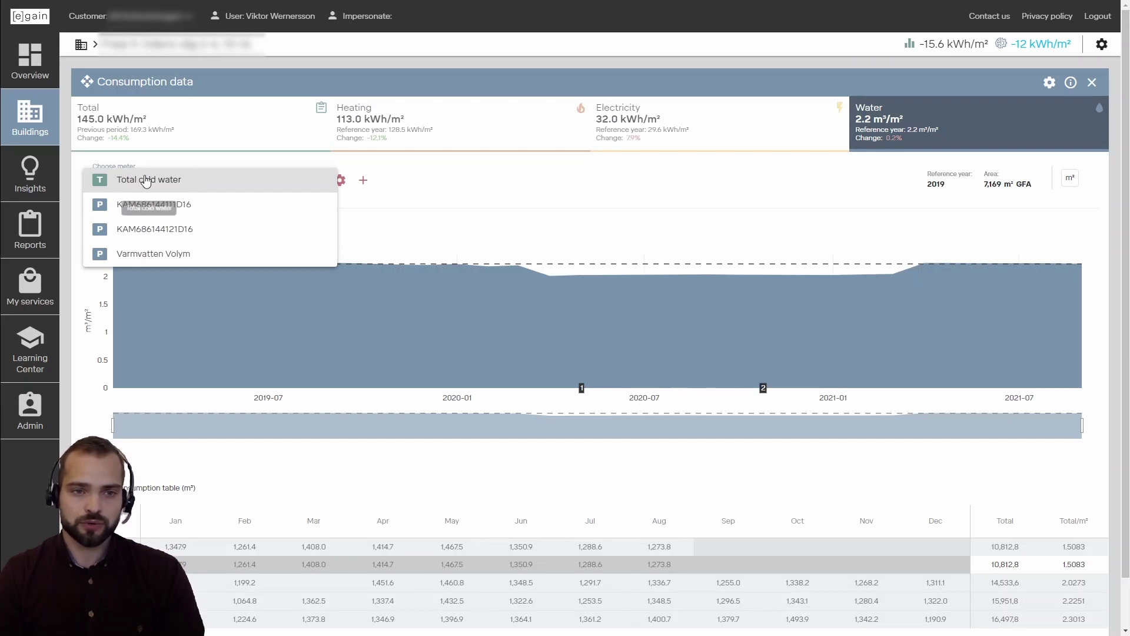
pyautogui.click(208, 186)
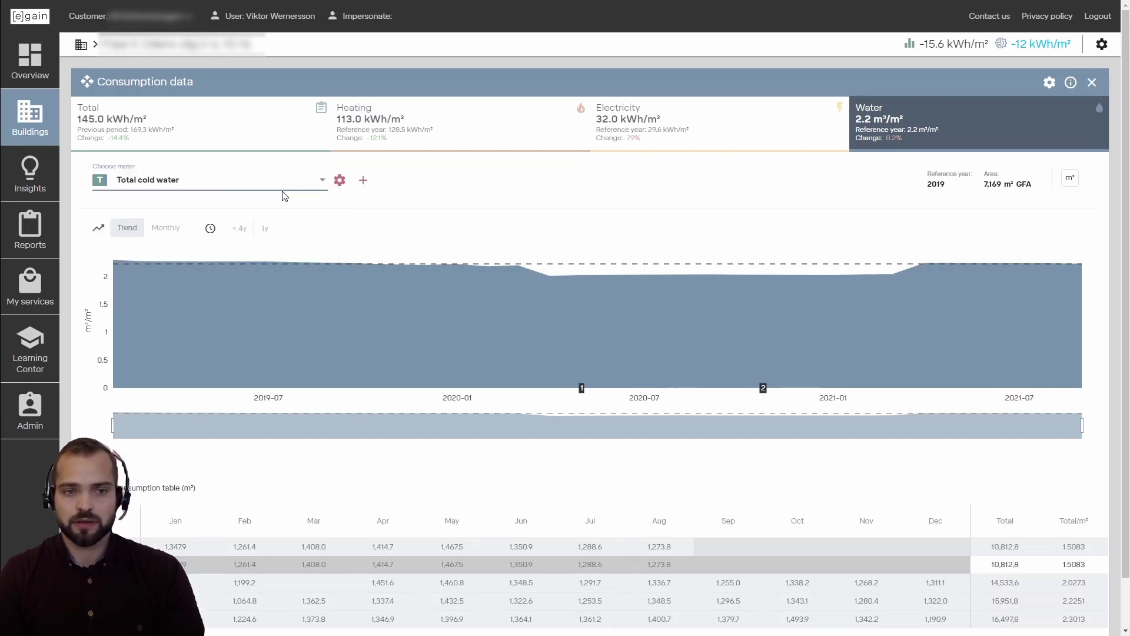
pyautogui.click(339, 181)
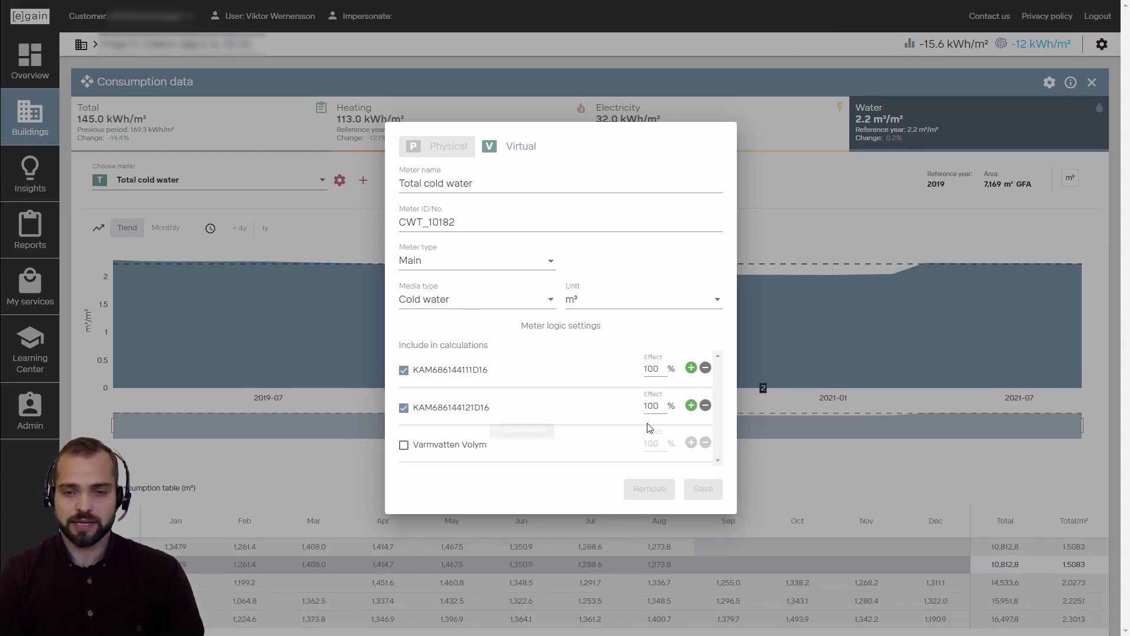
pyautogui.click(762, 454)
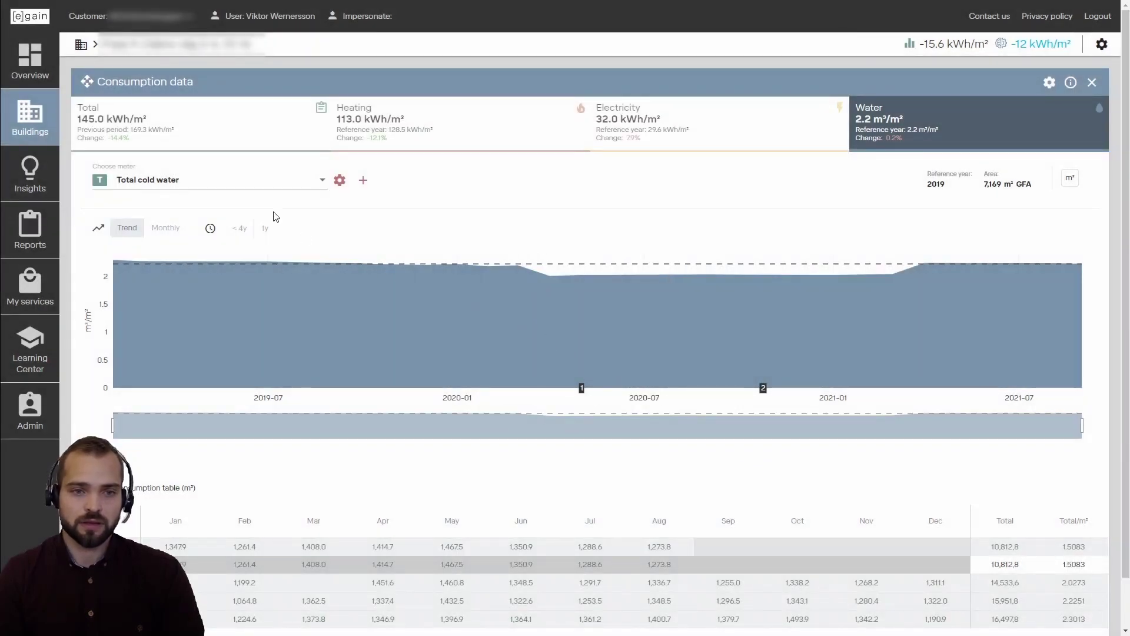
# Choose the physical water meter KAM686144111D16 for the water consumption chart
pyautogui.click(235, 181)
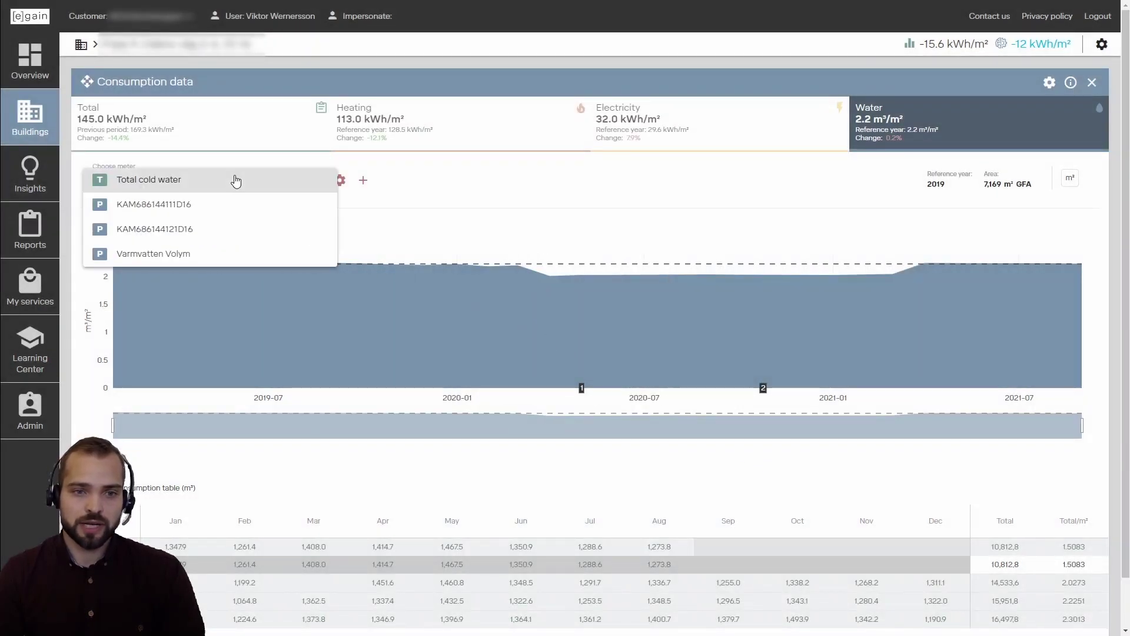
pyautogui.click(212, 204)
pyautogui.click(213, 205)
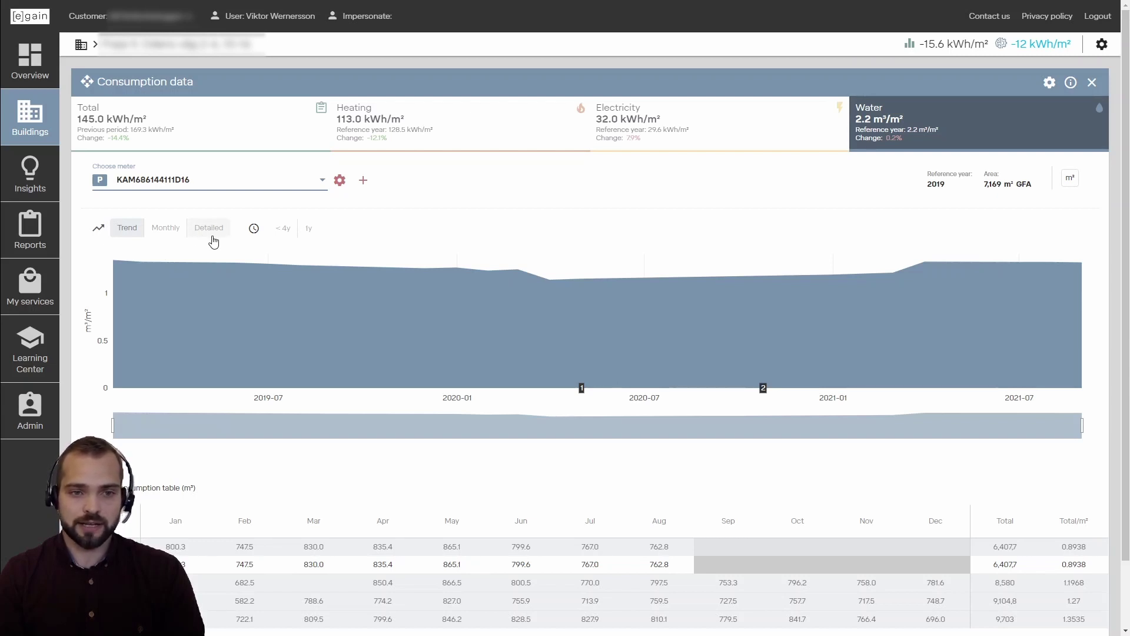
# Show the meter's detailed consumption, narrowing the period to one month and on to one day
pyautogui.click(210, 229)
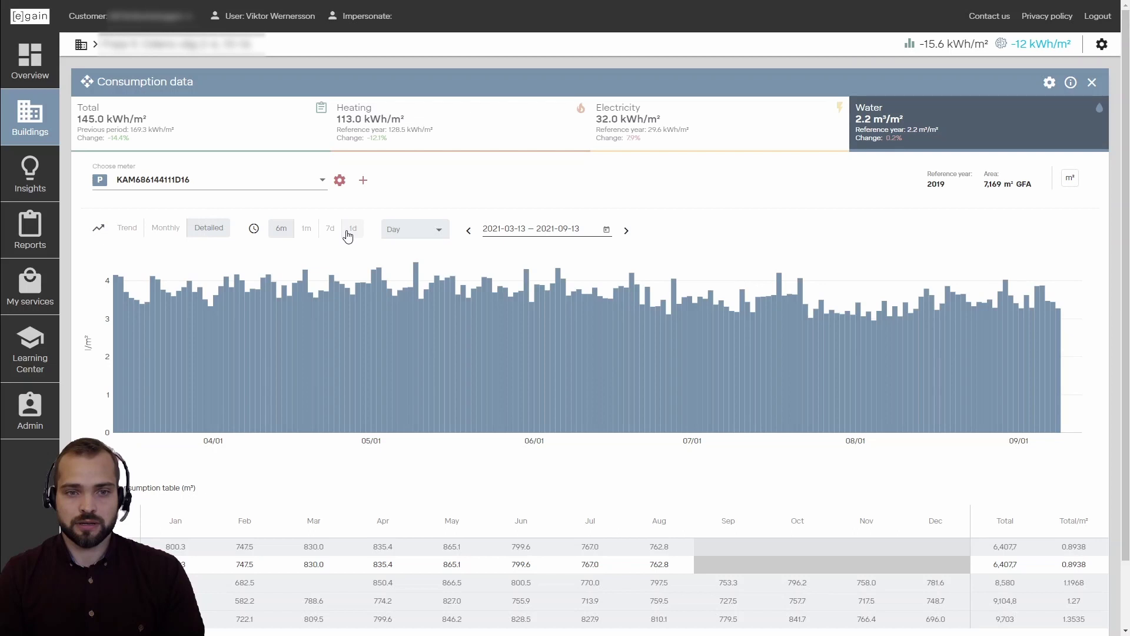
pyautogui.click(305, 231)
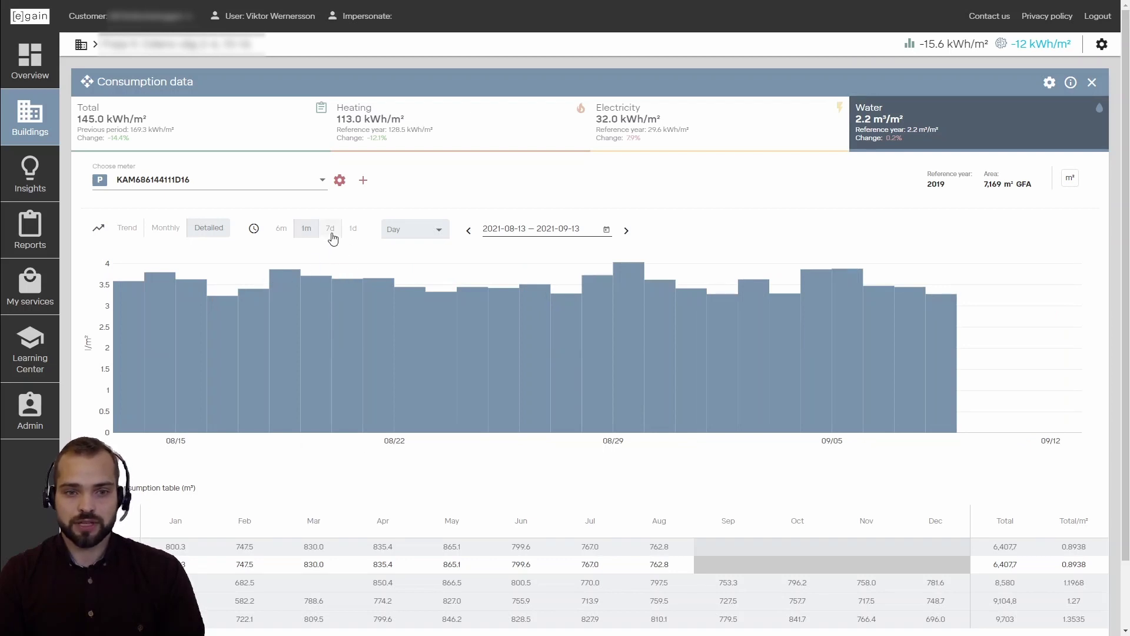
pyautogui.click(353, 234)
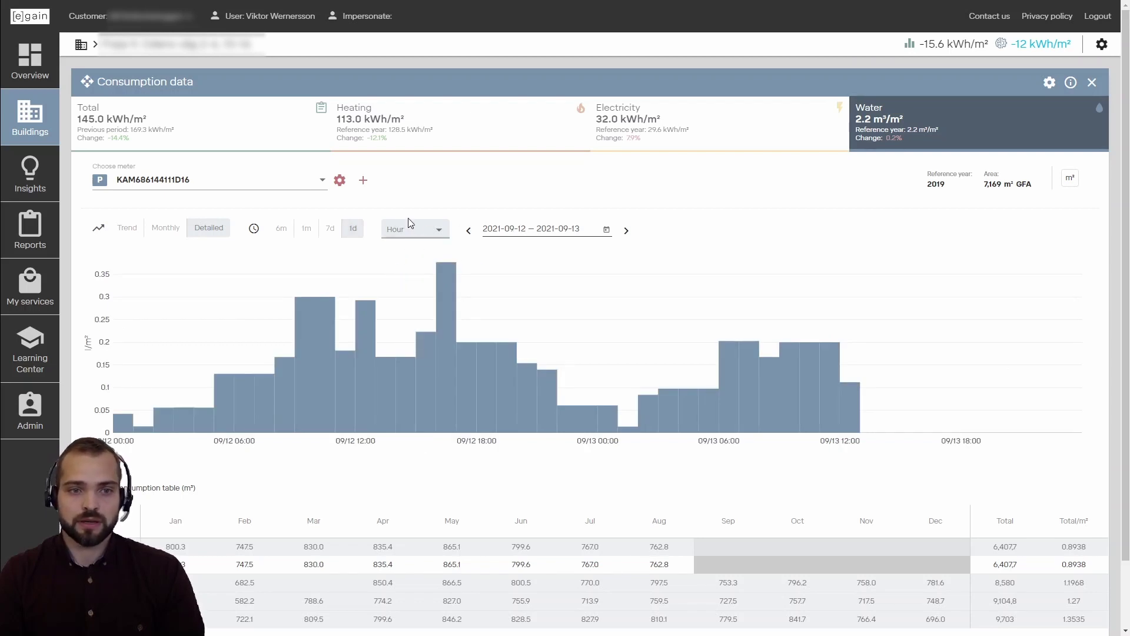
# Start a new virtual meter that includes KAM686144111D16 and KAM686144121D16 in its calculations
pyautogui.click(306, 186)
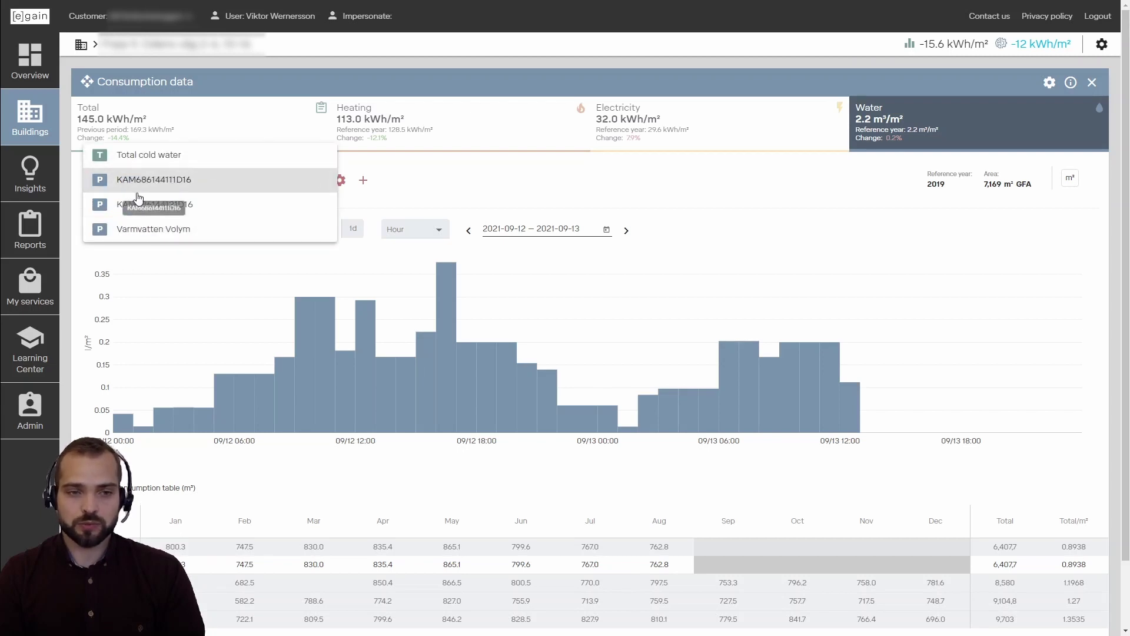
pyautogui.click(395, 191)
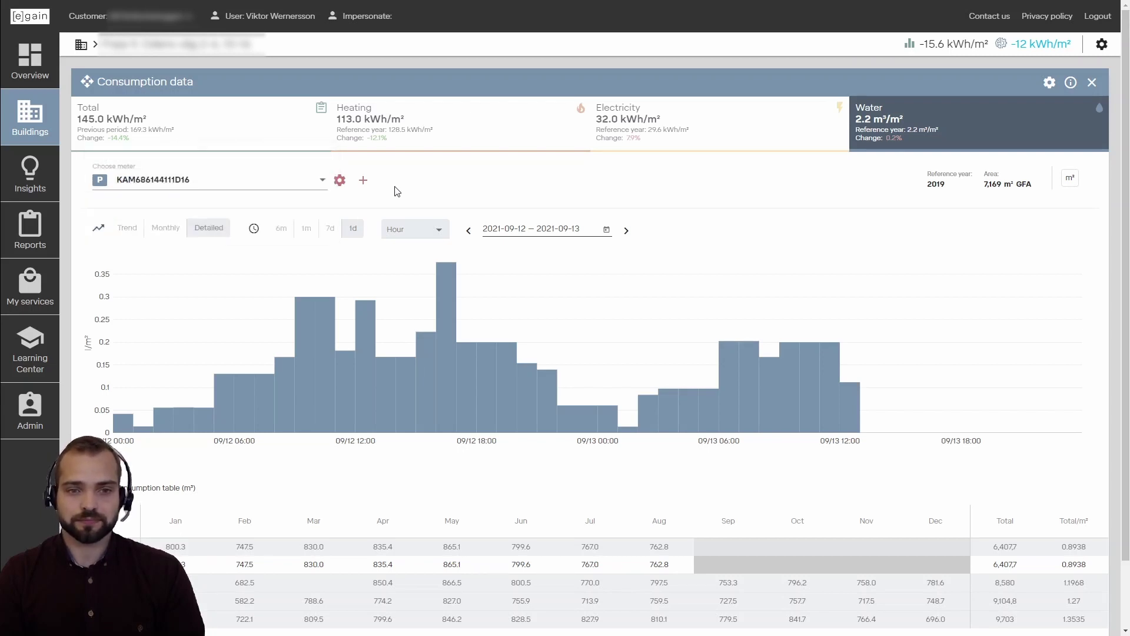
pyautogui.click(364, 181)
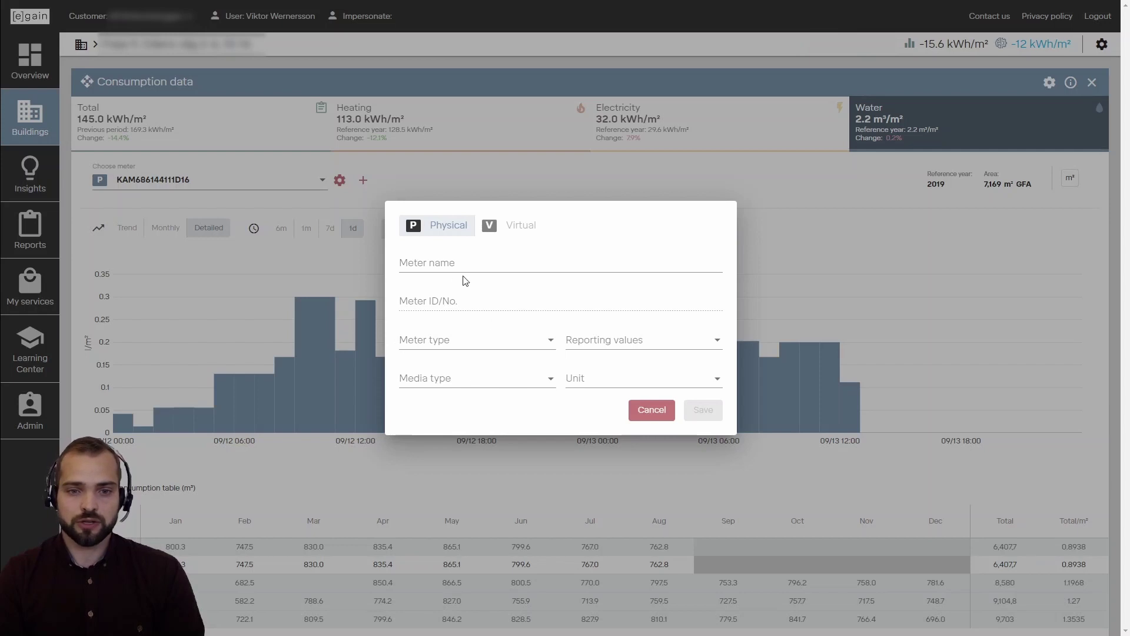
pyautogui.click(521, 234)
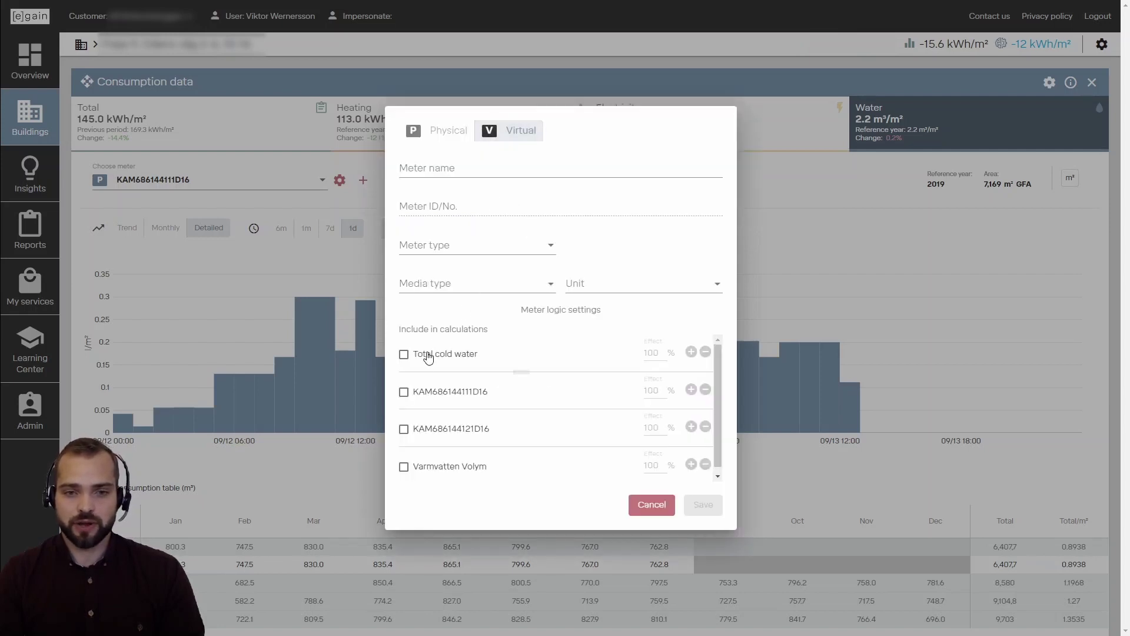
pyautogui.click(407, 394)
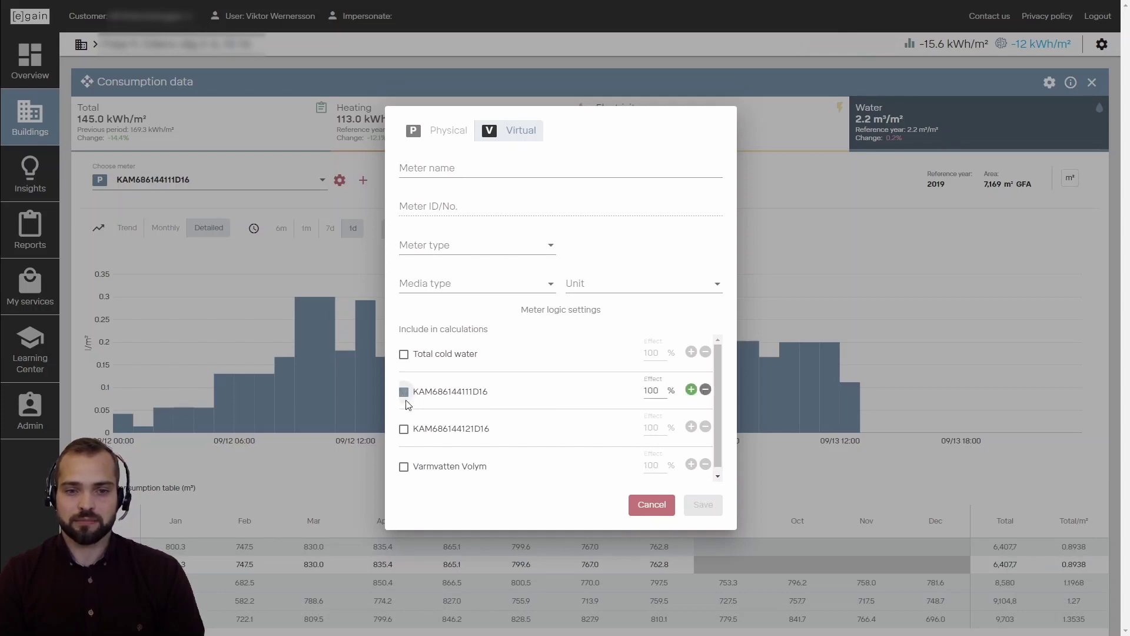
pyautogui.click(403, 430)
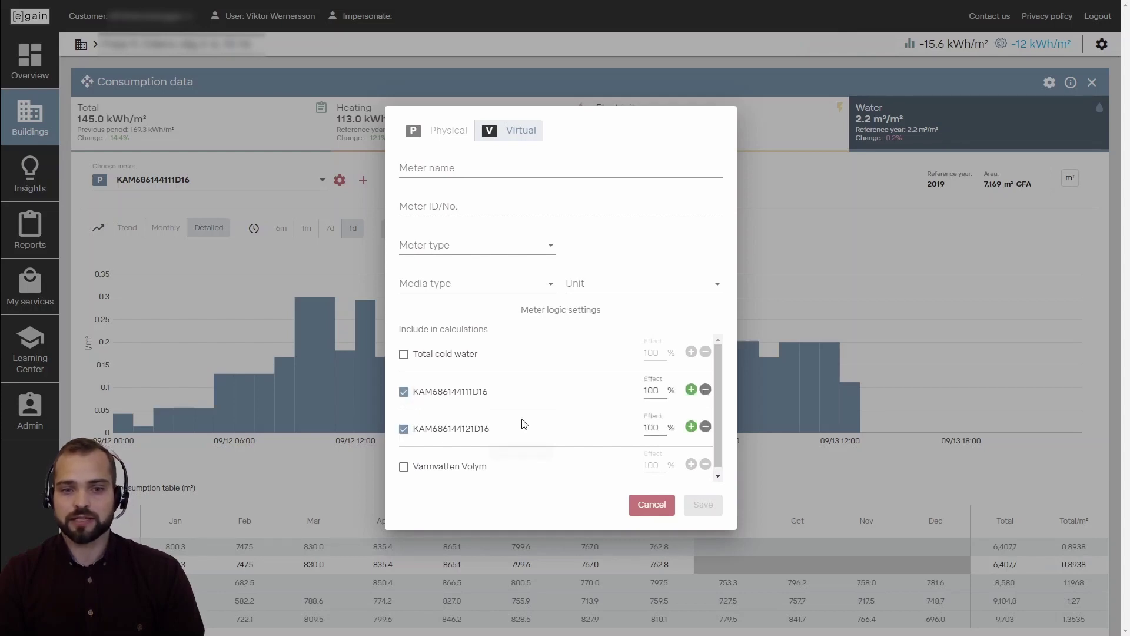